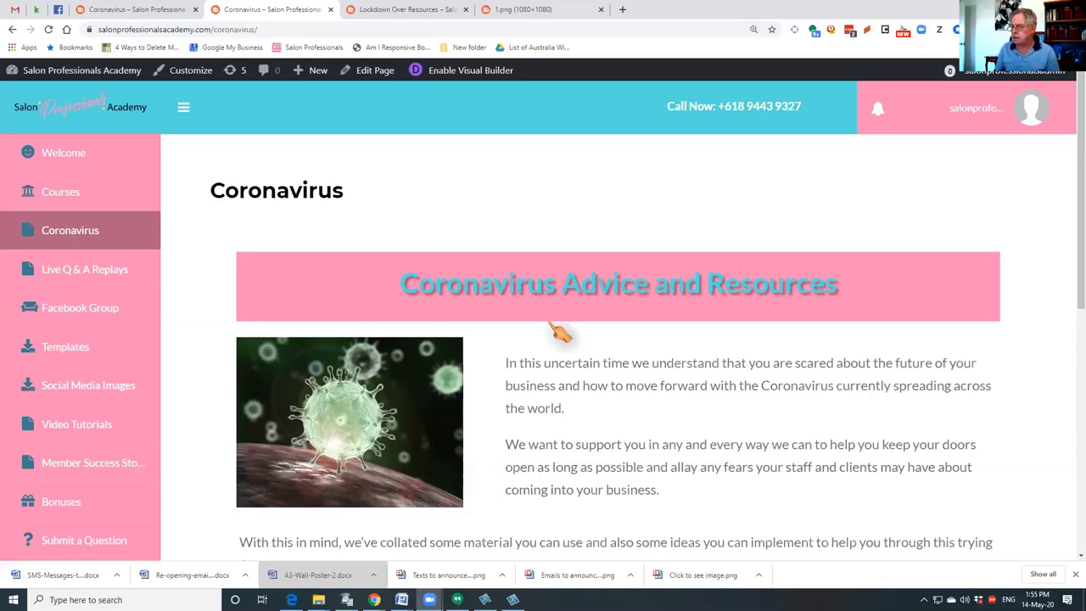
Scroll down the Coronavirus page and go to the Lockdown Over Resources page
scroll(685, 354, down, 4)
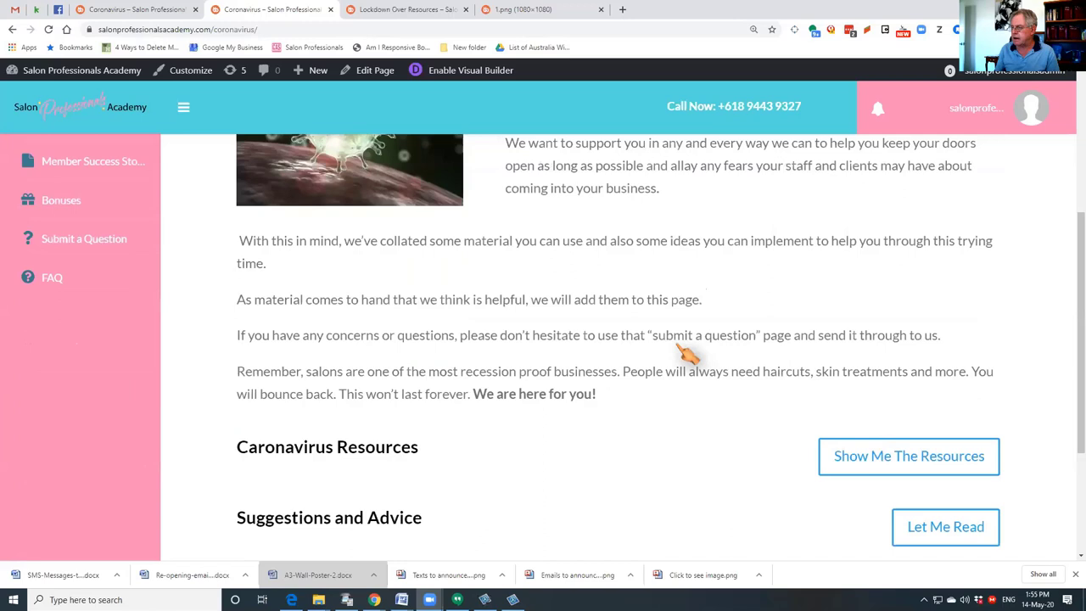
scroll(685, 355, down, 2)
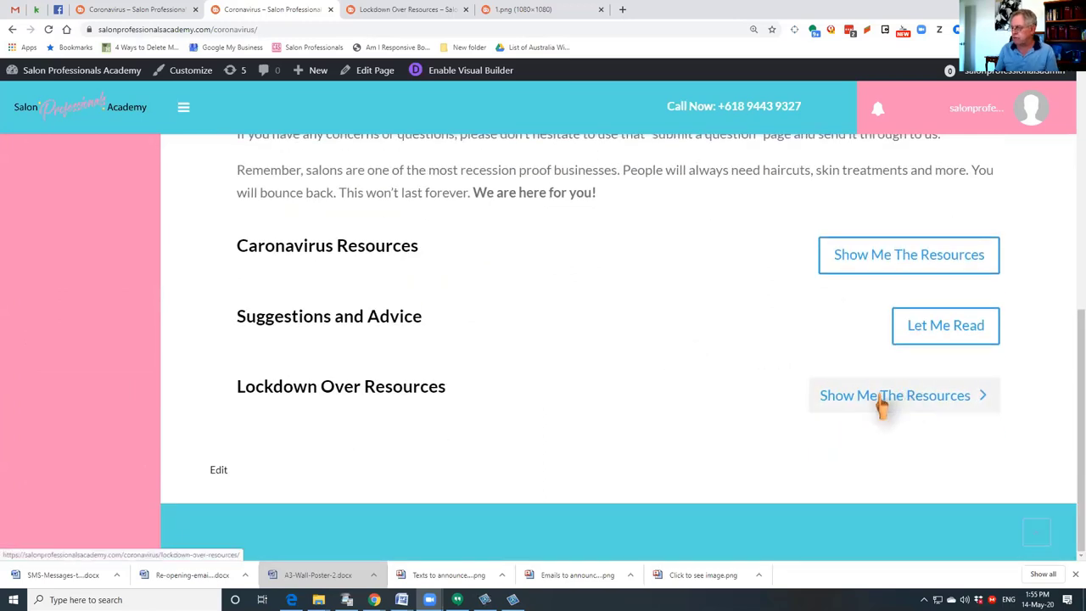
click(399, 13)
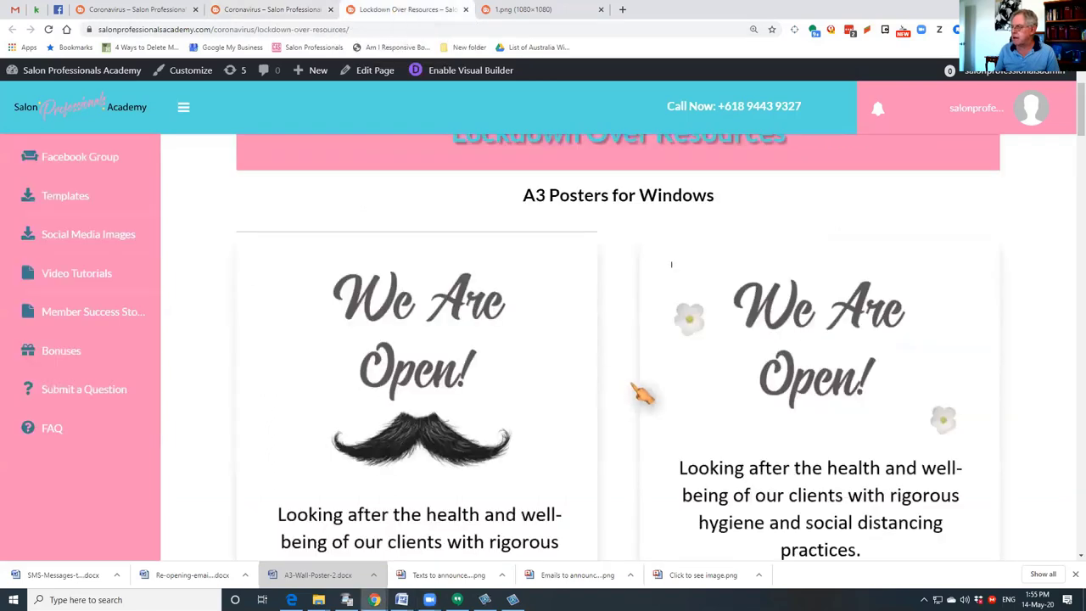
Scroll through the A3 'We Are Open!' Posters for Windows
scroll(1033, 379, up, 2)
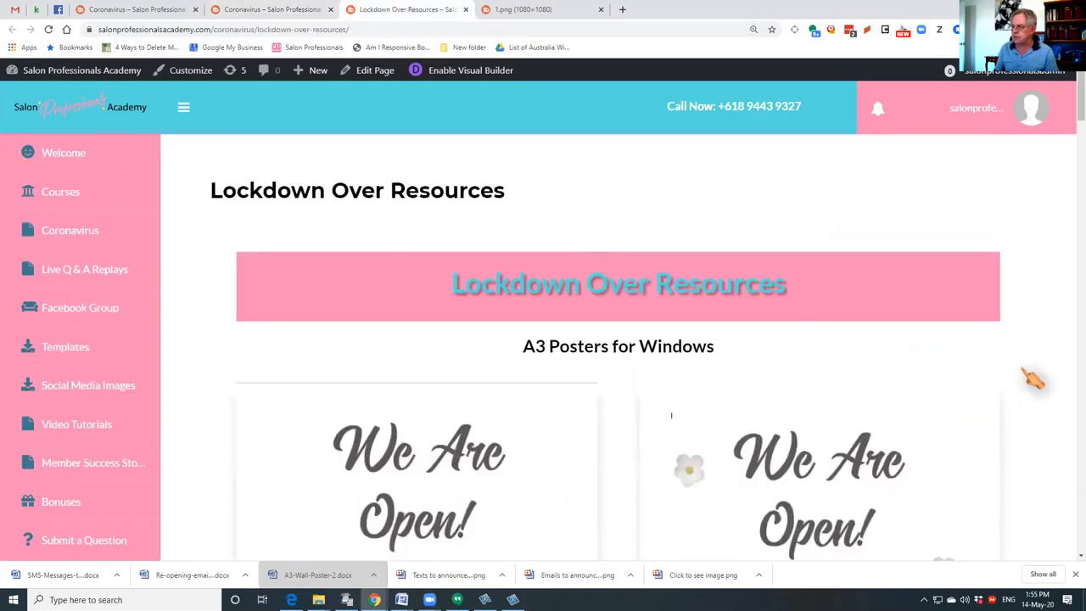
scroll(1033, 379, down, 1)
scroll(1032, 379, down, 1)
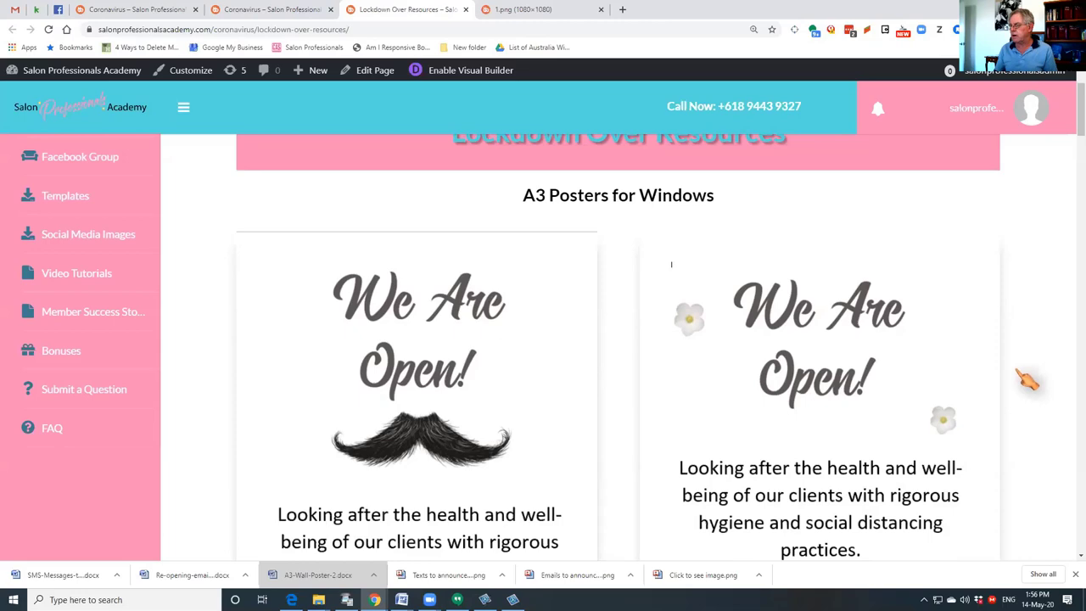
scroll(1028, 380, down, 1)
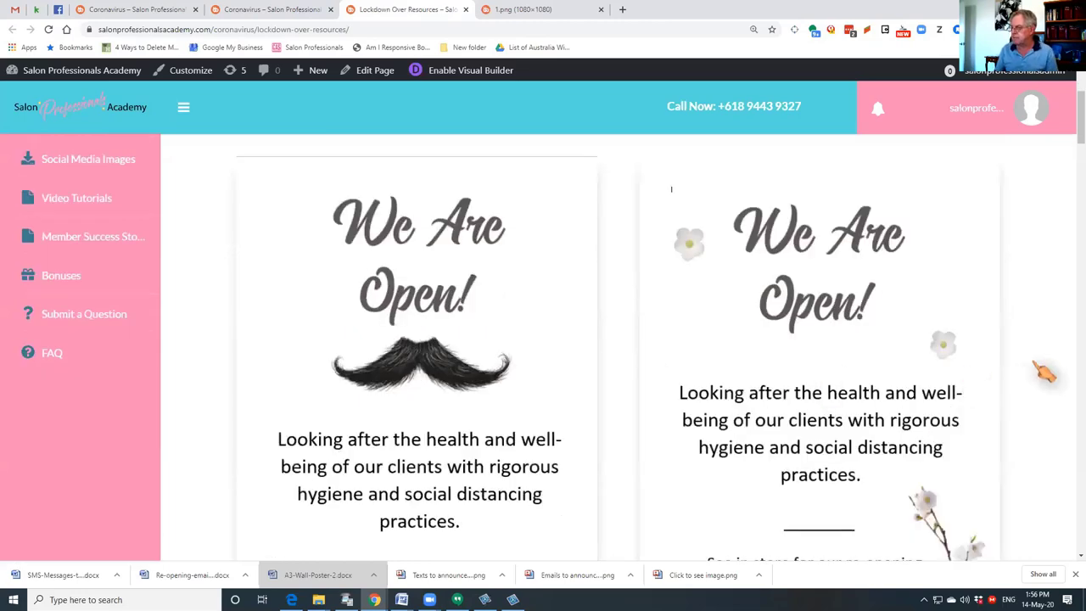
scroll(1044, 372, down, 1)
scroll(1043, 372, down, 1)
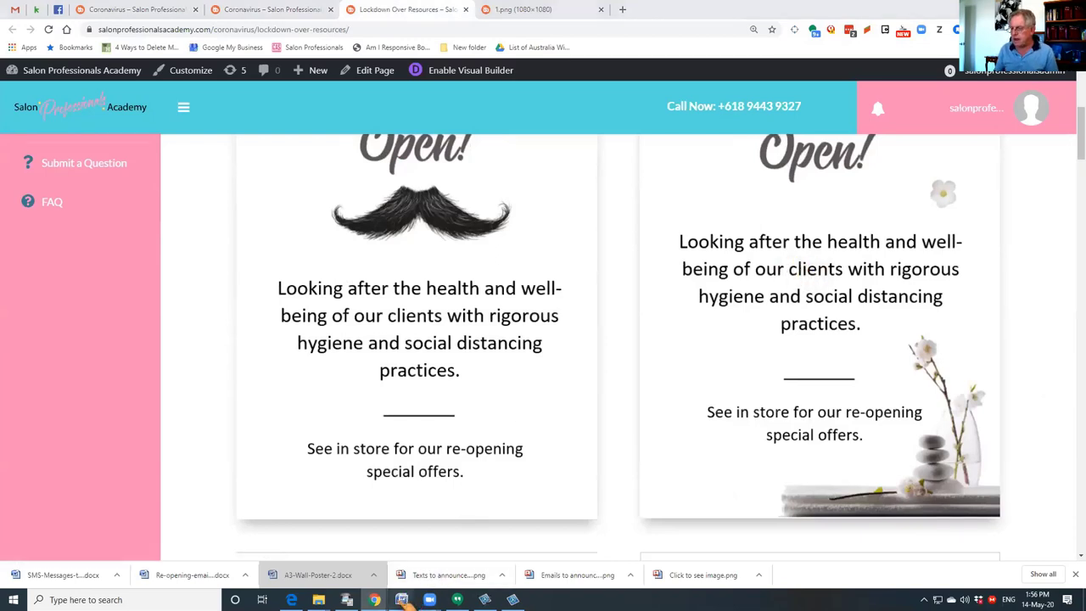
mouse_move(402, 599)
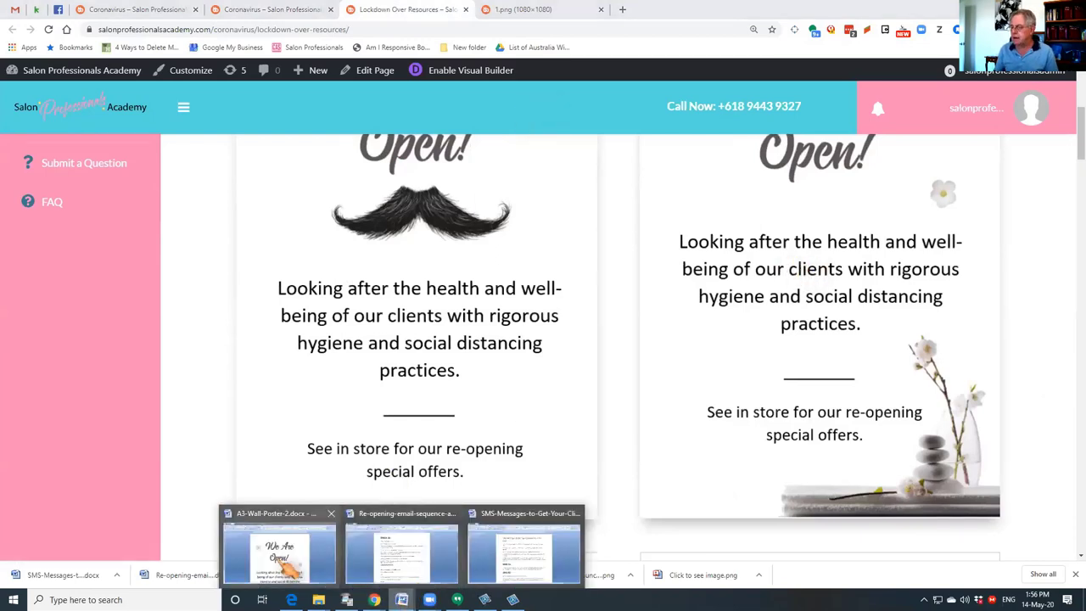
In A3-Wall-Poster-2, select the health and well-being caption, then click into the See in store offer text
click(279, 548)
scroll(626, 369, down, 1)
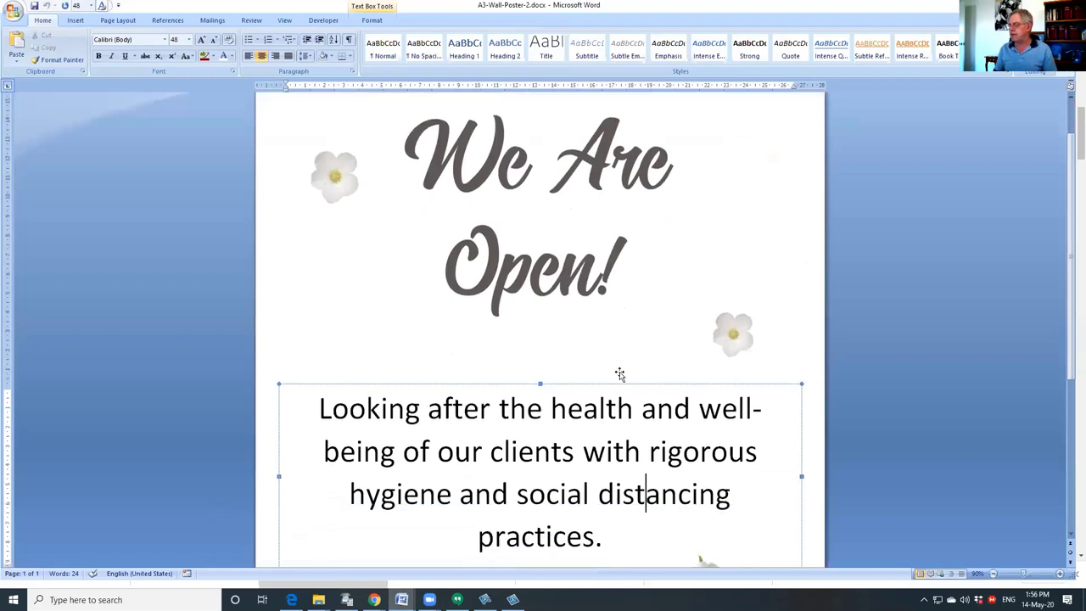
scroll(603, 382, down, 2)
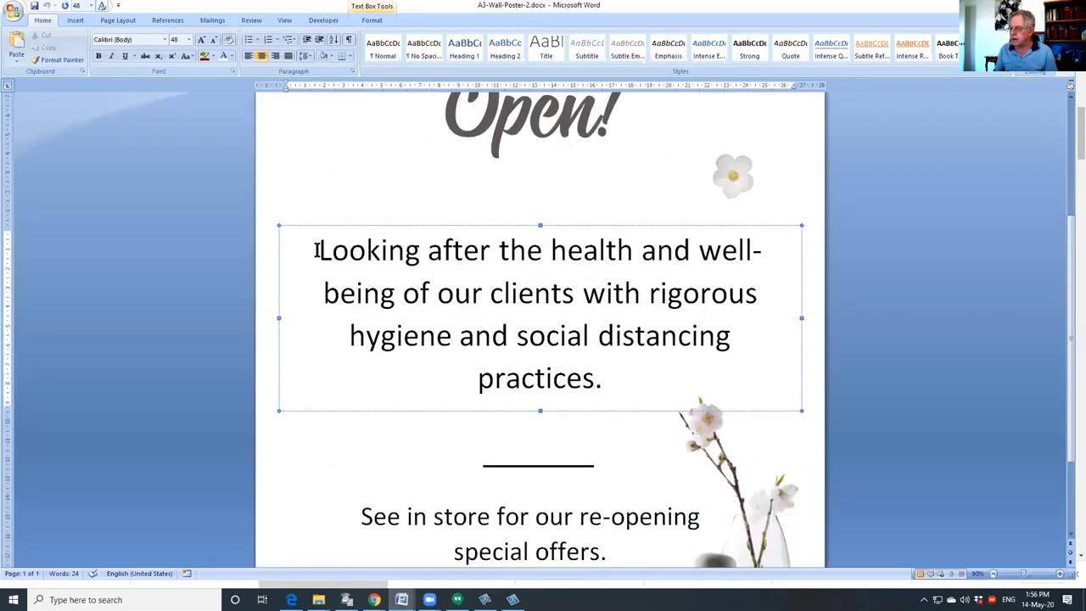
drag(351, 250, 695, 361)
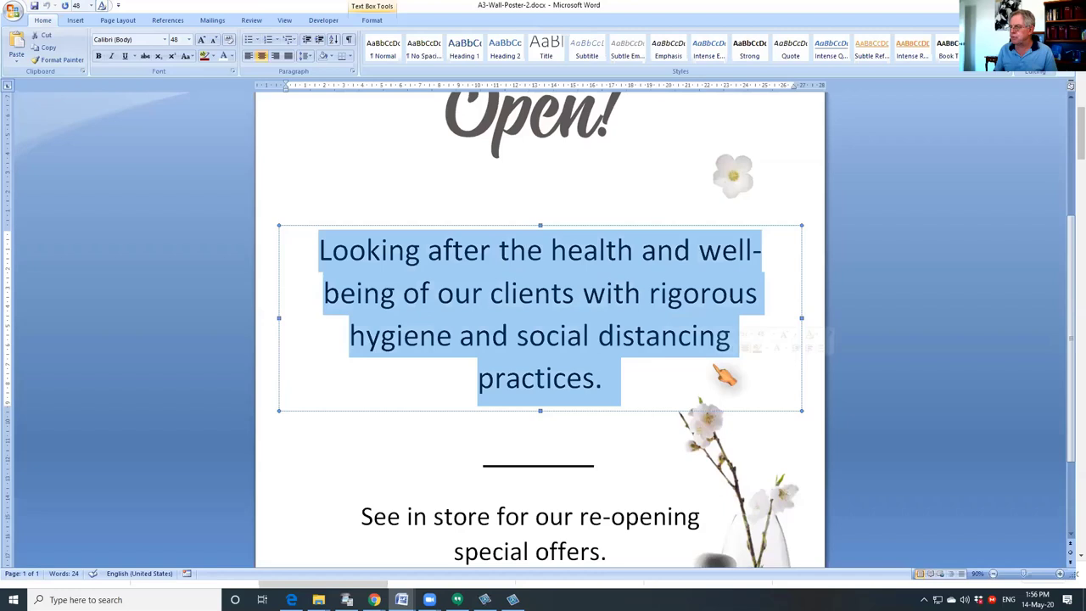
click(619, 313)
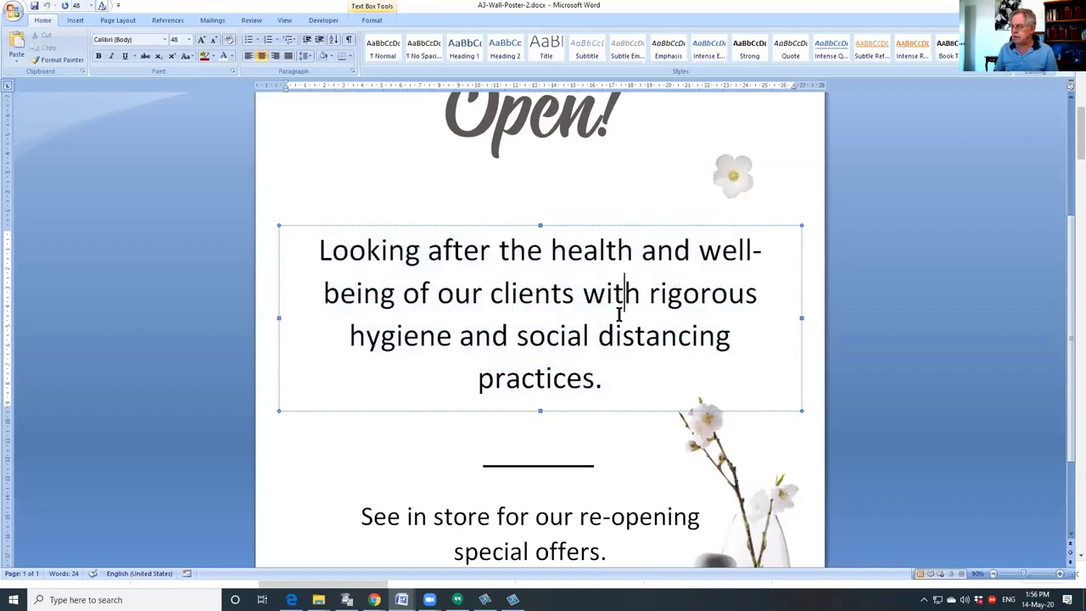
scroll(539, 428, down, 2)
click(465, 433)
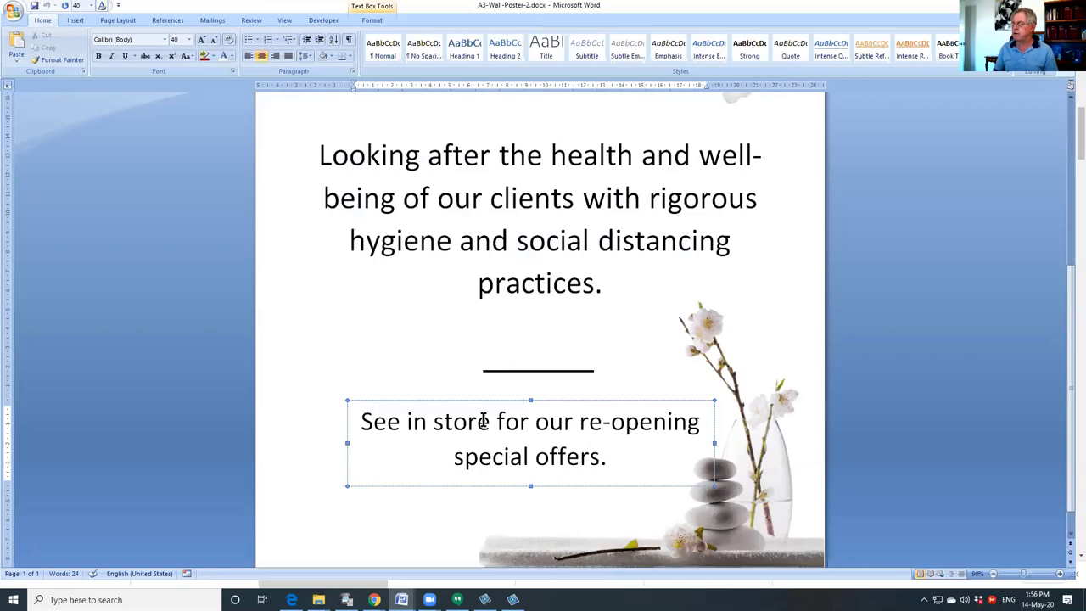
mouse_move(374, 599)
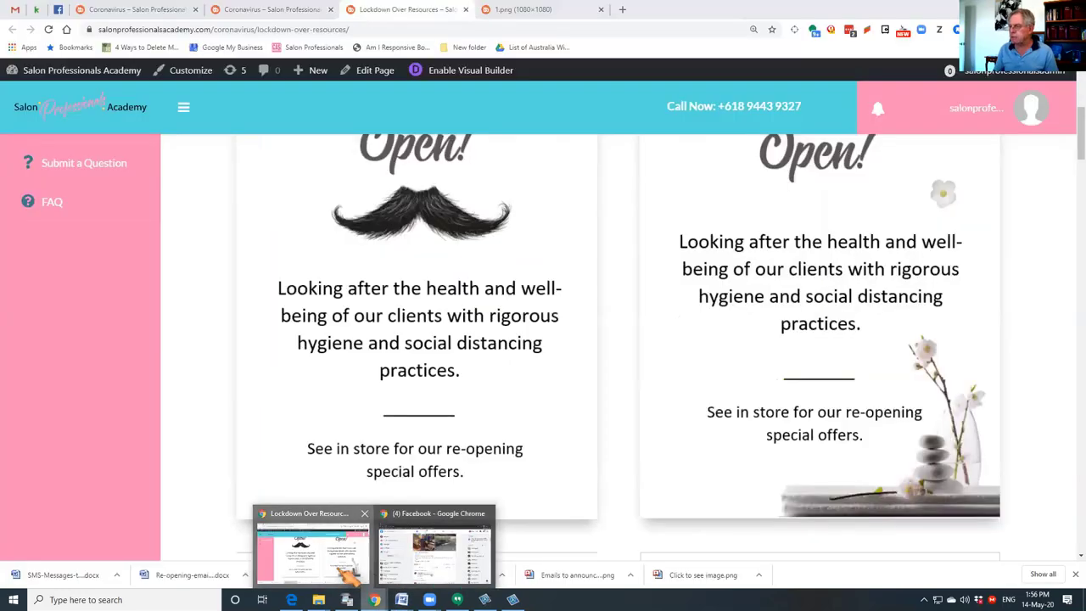
Back on Lockdown Over Resources, scroll past the remaining posters to the Email Pack
click(348, 575)
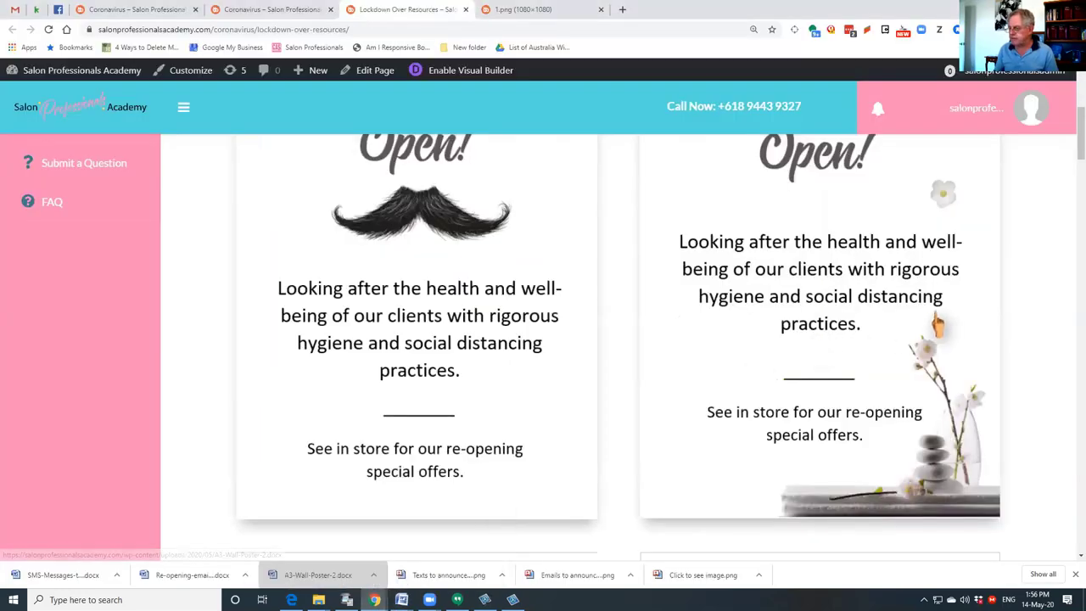
scroll(941, 331, down, 3)
scroll(971, 348, down, 3)
scroll(972, 348, down, 1)
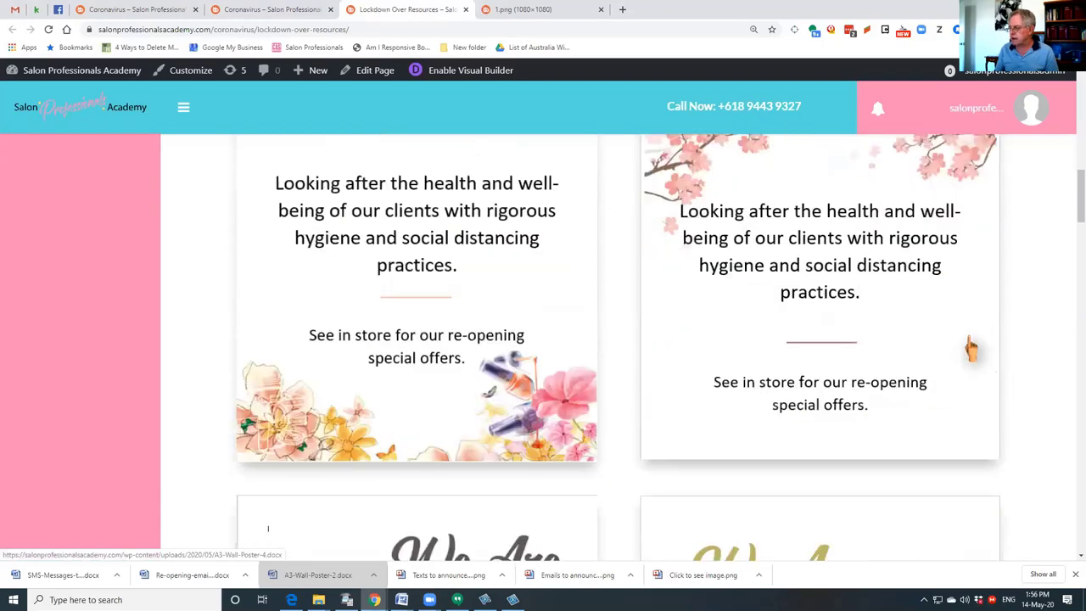
scroll(972, 348, down, 3)
scroll(971, 348, down, 3)
scroll(972, 346, down, 3)
scroll(967, 349, down, 3)
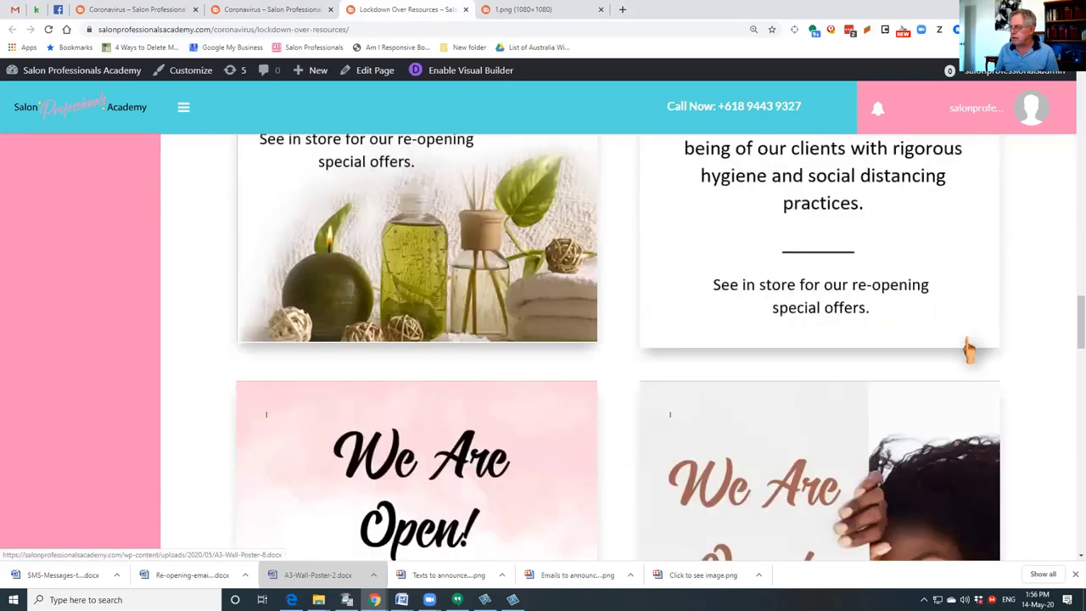
scroll(967, 350, down, 1)
scroll(967, 352, down, 3)
scroll(966, 355, down, 4)
scroll(963, 353, down, 1)
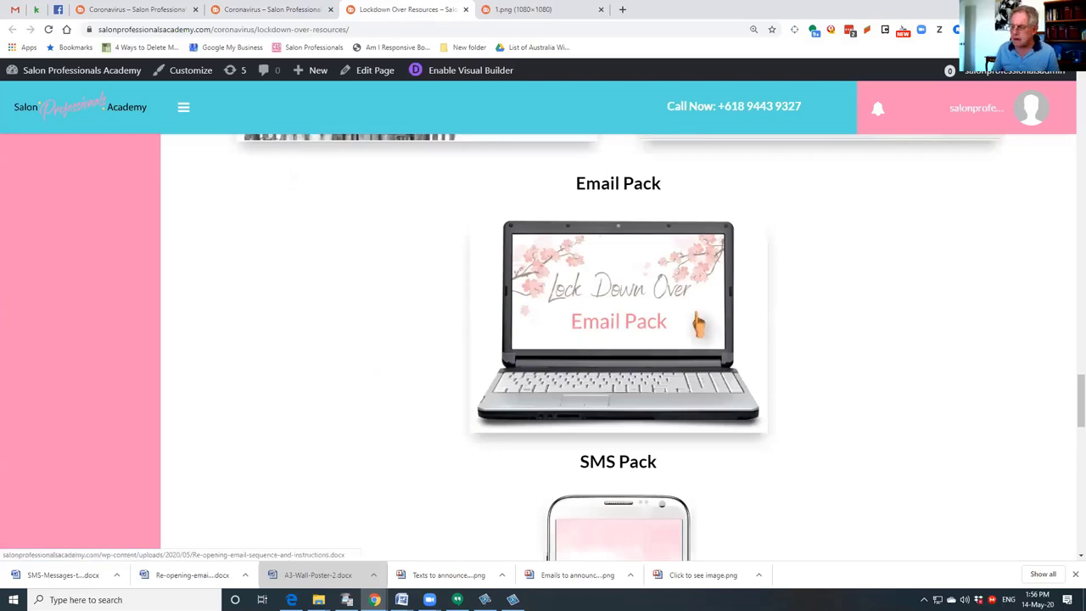
click(405, 603)
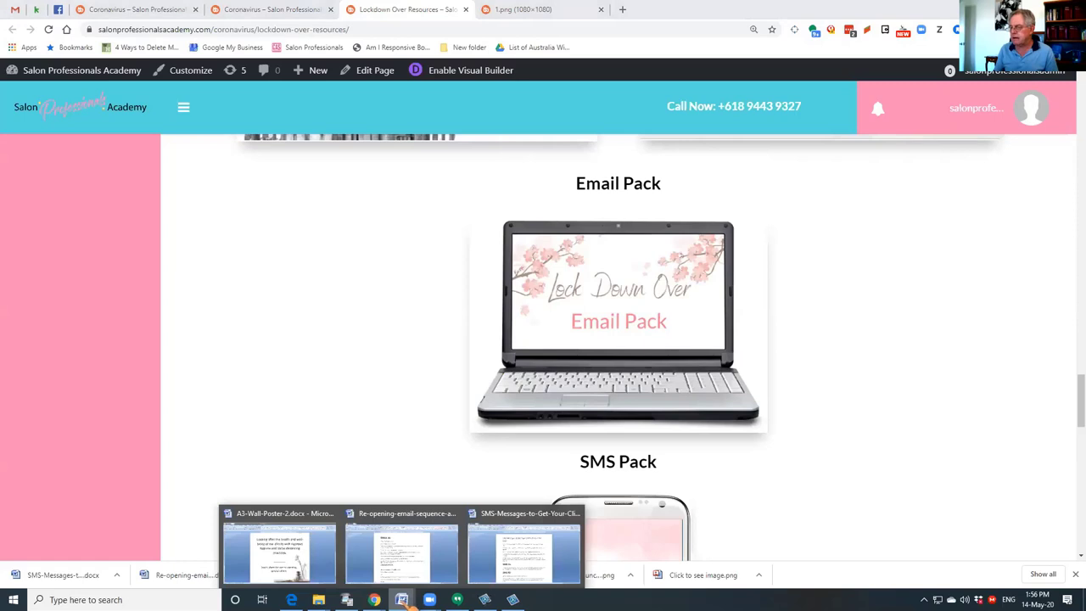
Bring up the Re-opening email sequence document and scroll from EMAIL #1 through Email #3
click(407, 560)
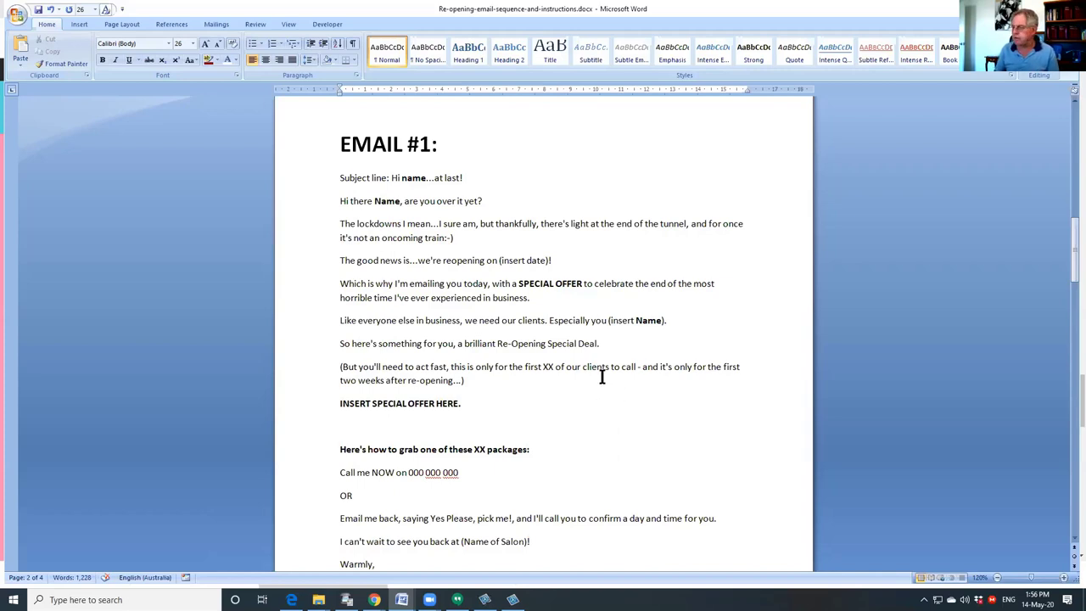
scroll(696, 280, down, 2)
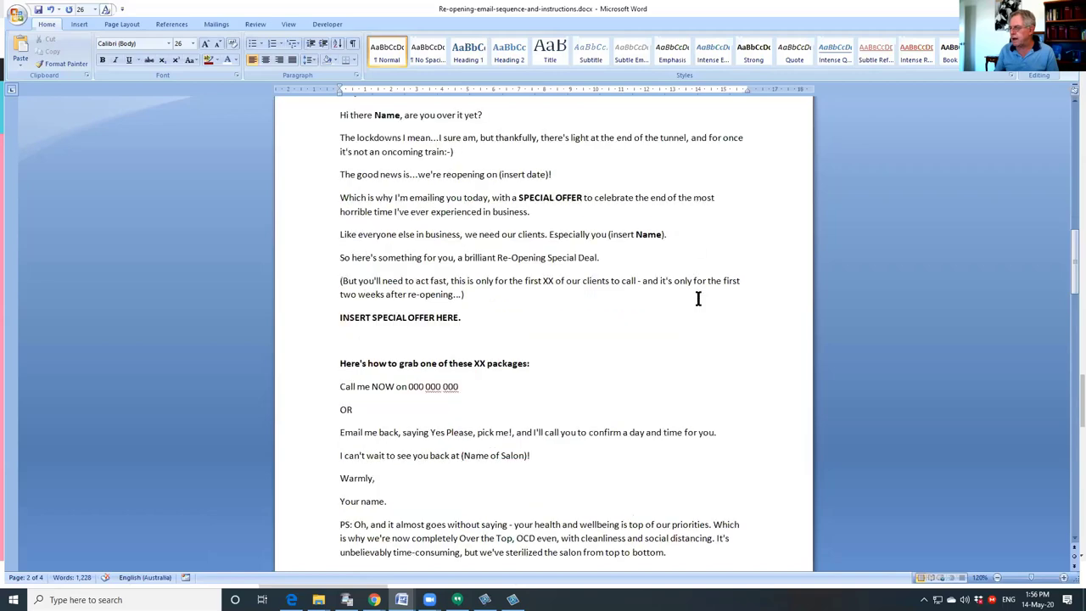
scroll(698, 297, down, 3)
scroll(698, 299, down, 1)
scroll(679, 299, up, 2)
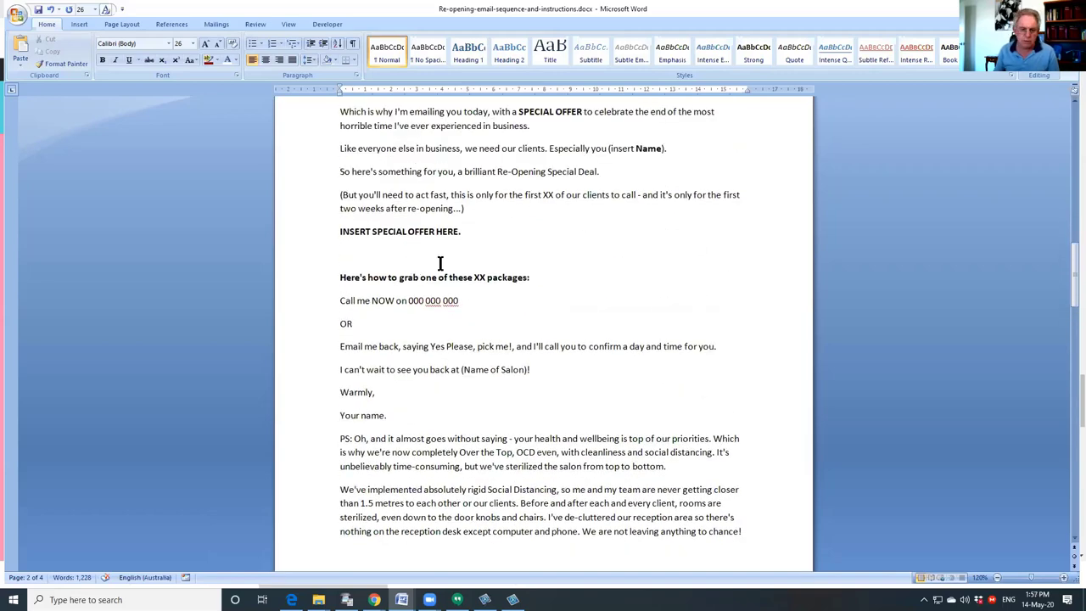
scroll(585, 282, down, 1)
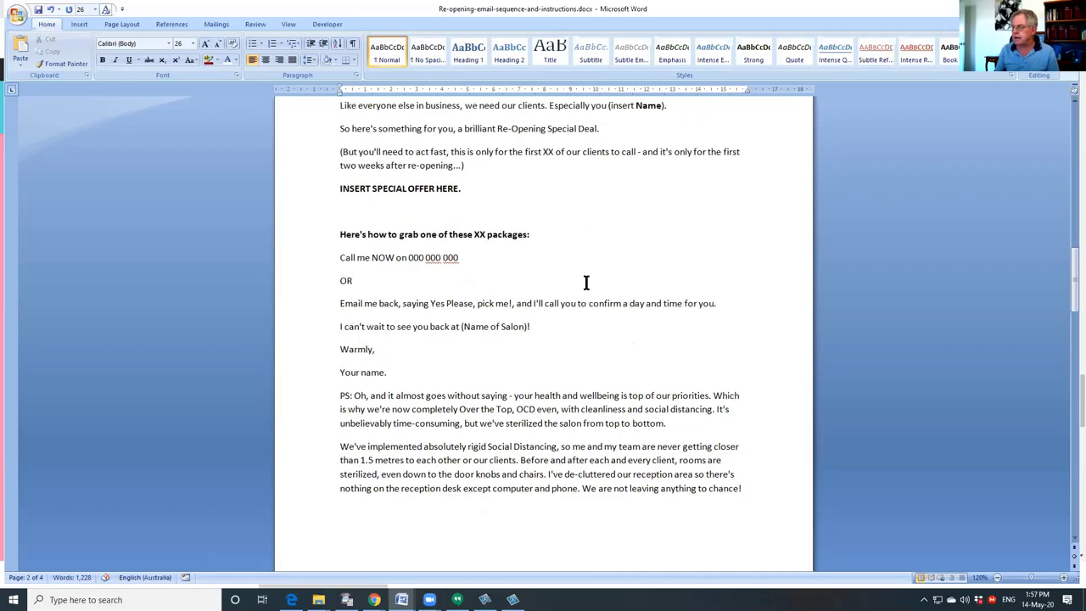
scroll(586, 283, down, 4)
scroll(586, 282, down, 4)
scroll(585, 284, down, 3)
scroll(585, 284, down, 1)
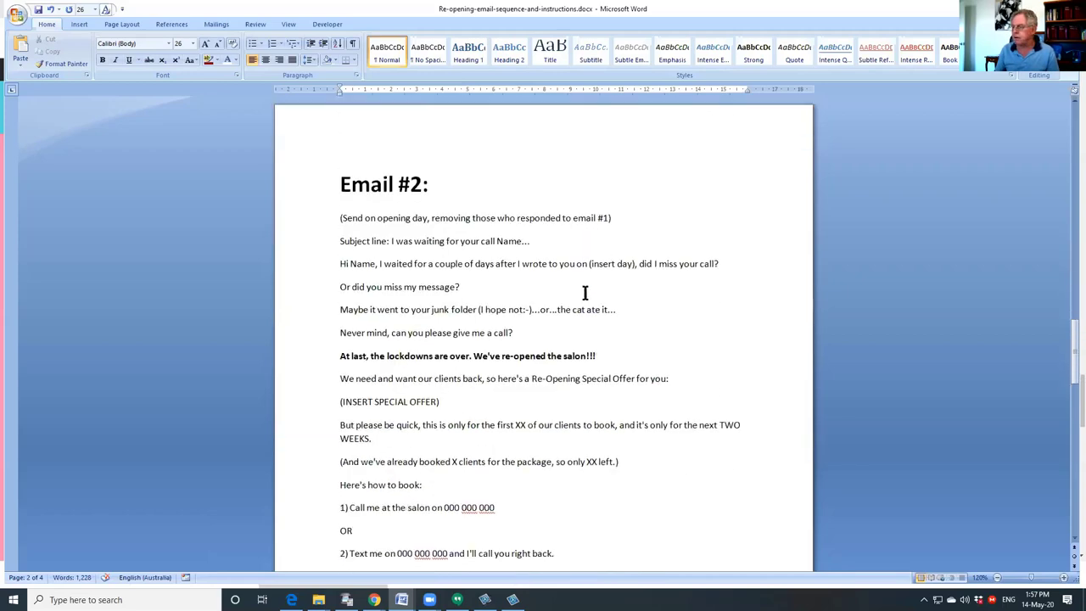
scroll(584, 291, down, 1)
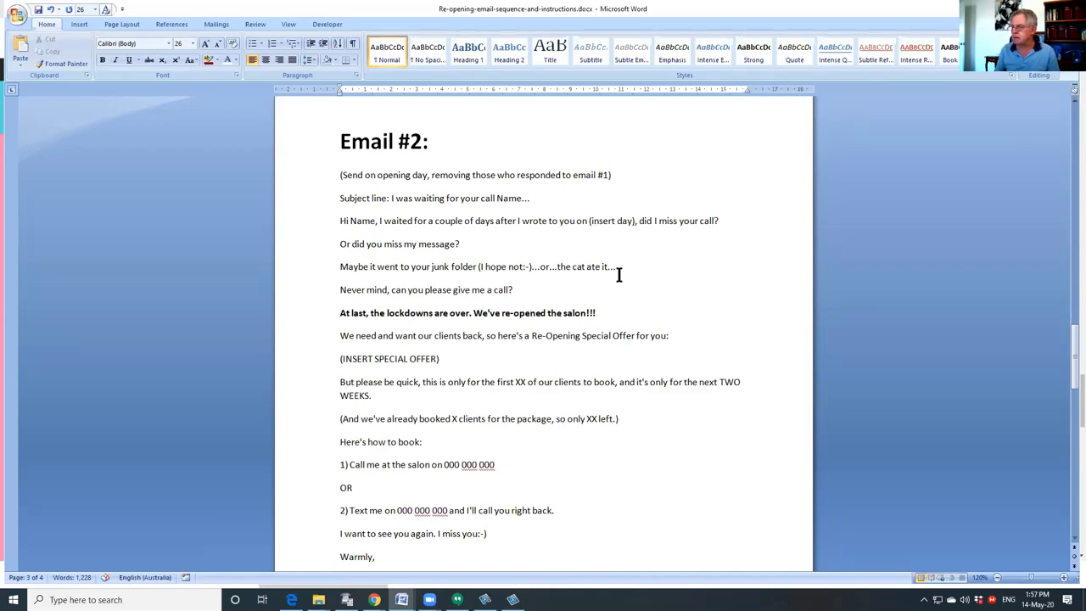
scroll(619, 274, up, 1)
scroll(618, 274, up, 8)
scroll(594, 276, up, 4)
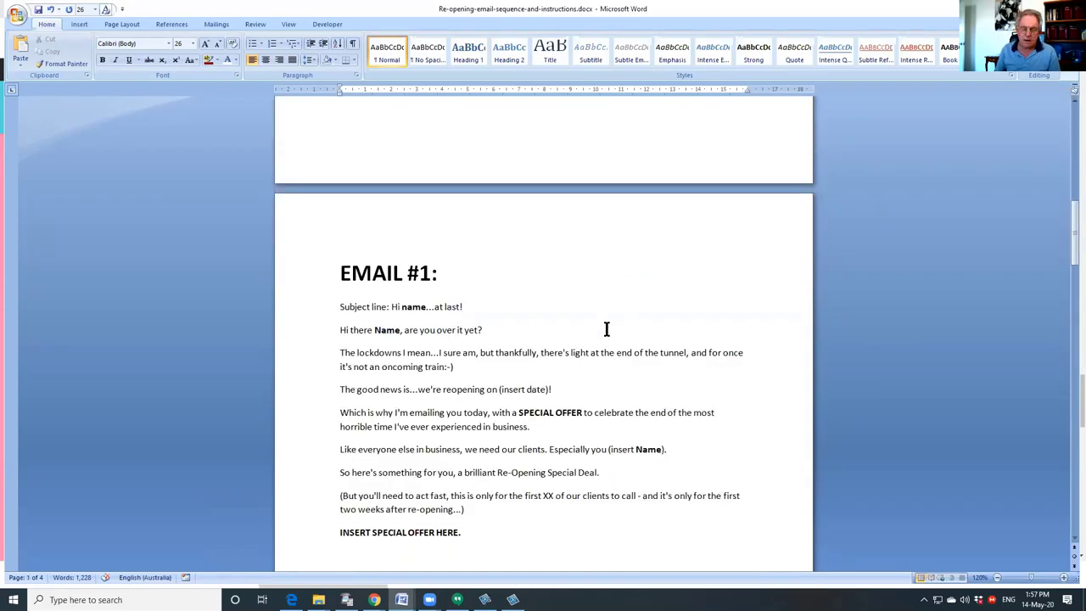
scroll(606, 326, down, 1)
scroll(606, 327, down, 1)
scroll(606, 327, down, 8)
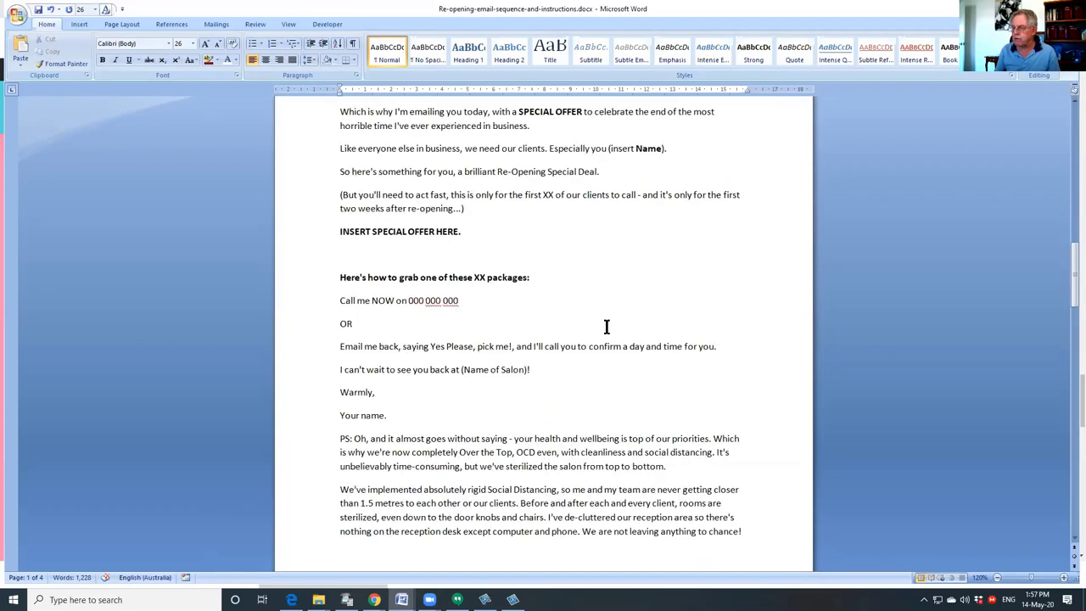
scroll(604, 329, down, 2)
scroll(604, 330, down, 2)
scroll(605, 329, down, 3)
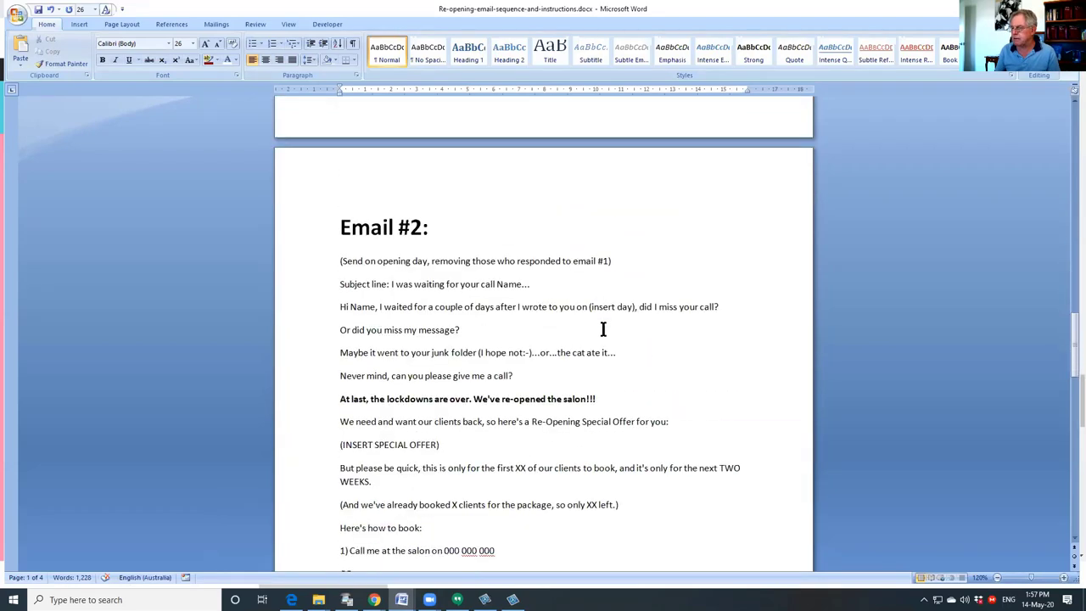
scroll(605, 330, down, 1)
scroll(603, 329, down, 1)
scroll(603, 329, down, 1)
scroll(603, 329, down, 2)
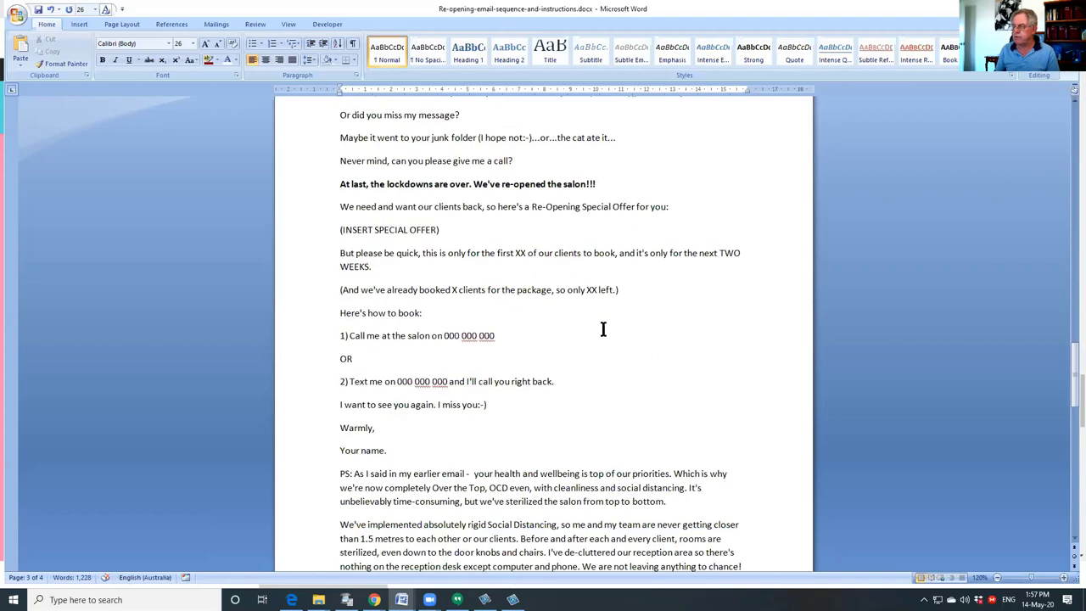
scroll(604, 329, down, 7)
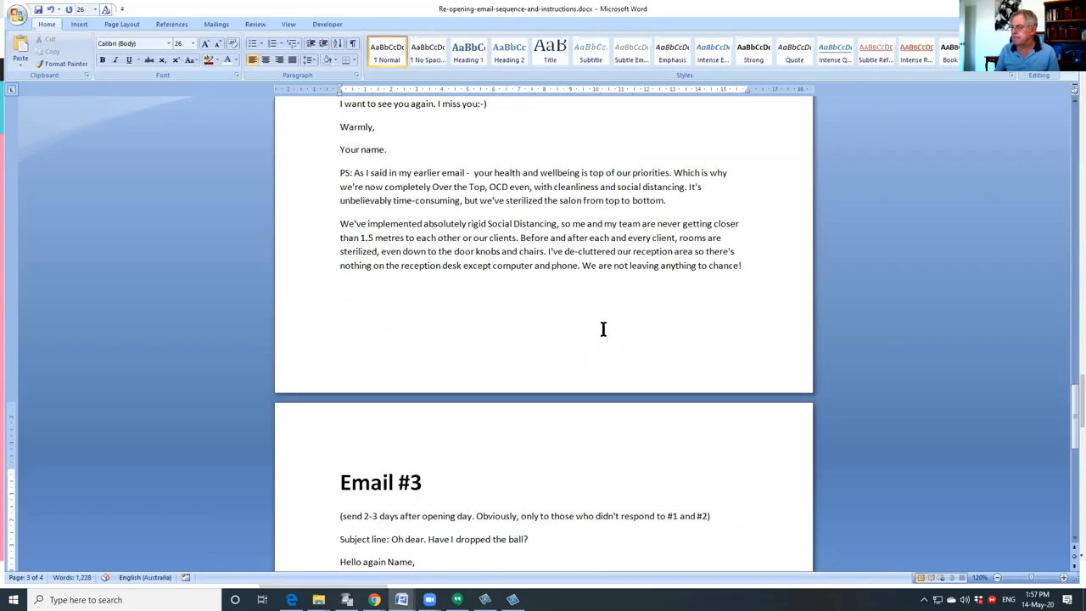
scroll(587, 311, up, 1)
scroll(561, 294, down, 5)
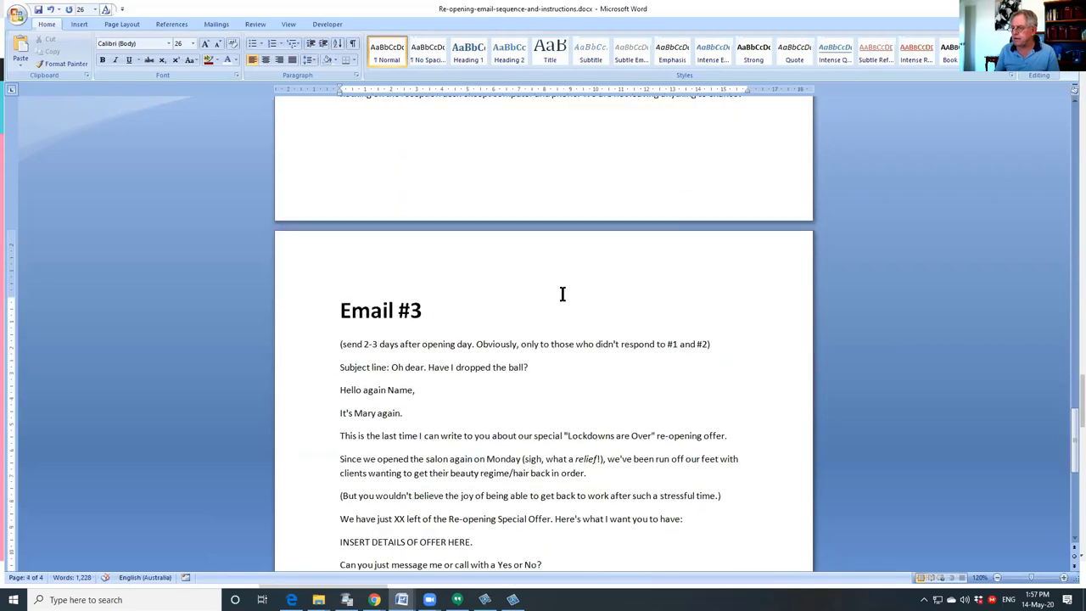
scroll(560, 295, down, 2)
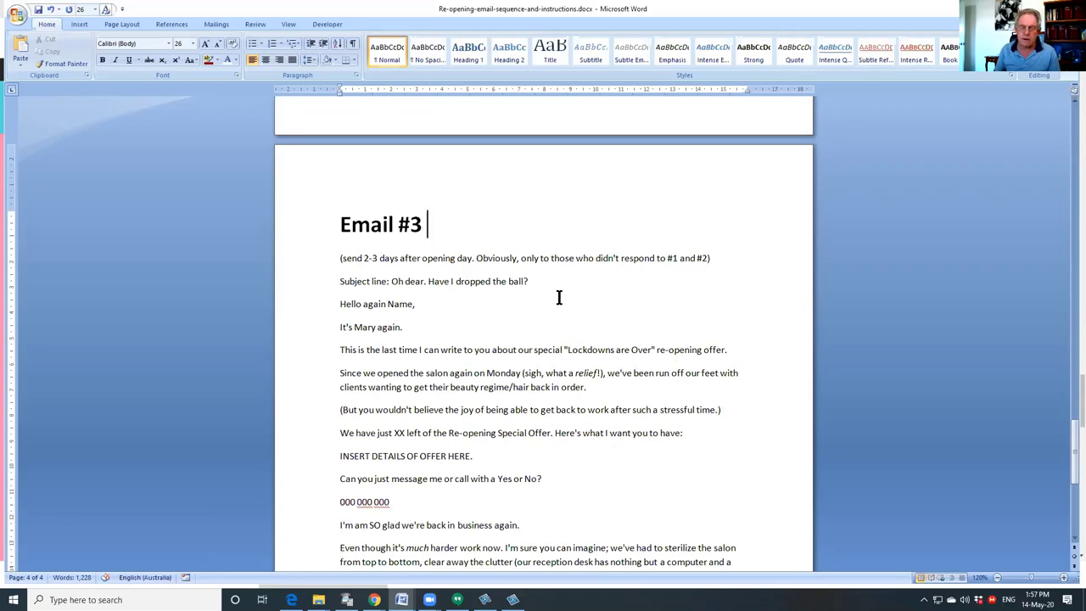
scroll(558, 297, down, 4)
scroll(558, 299, down, 1)
scroll(558, 301, down, 2)
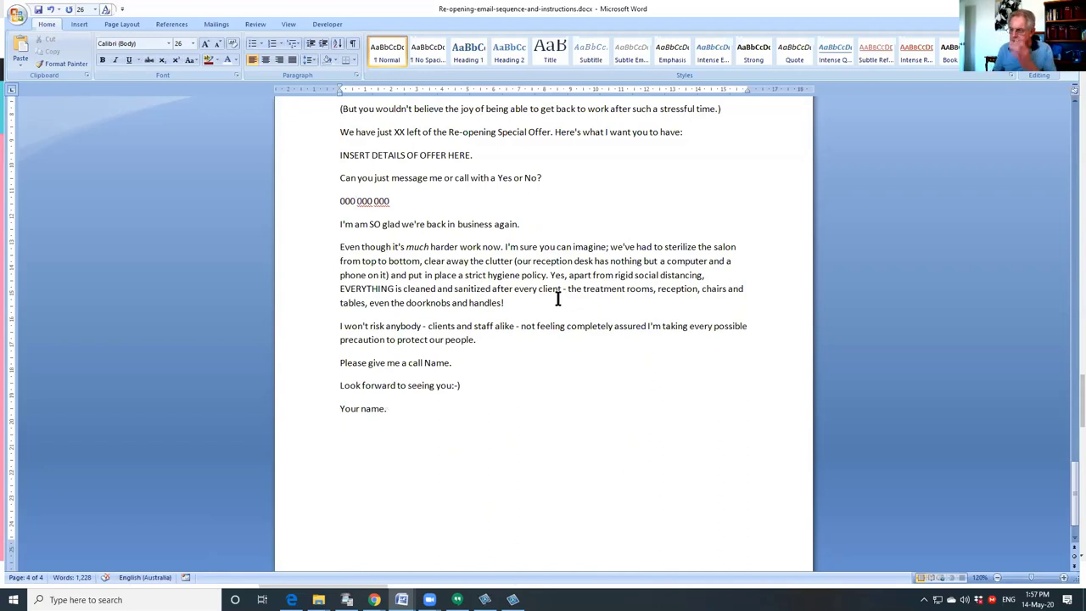
mouse_move(374, 600)
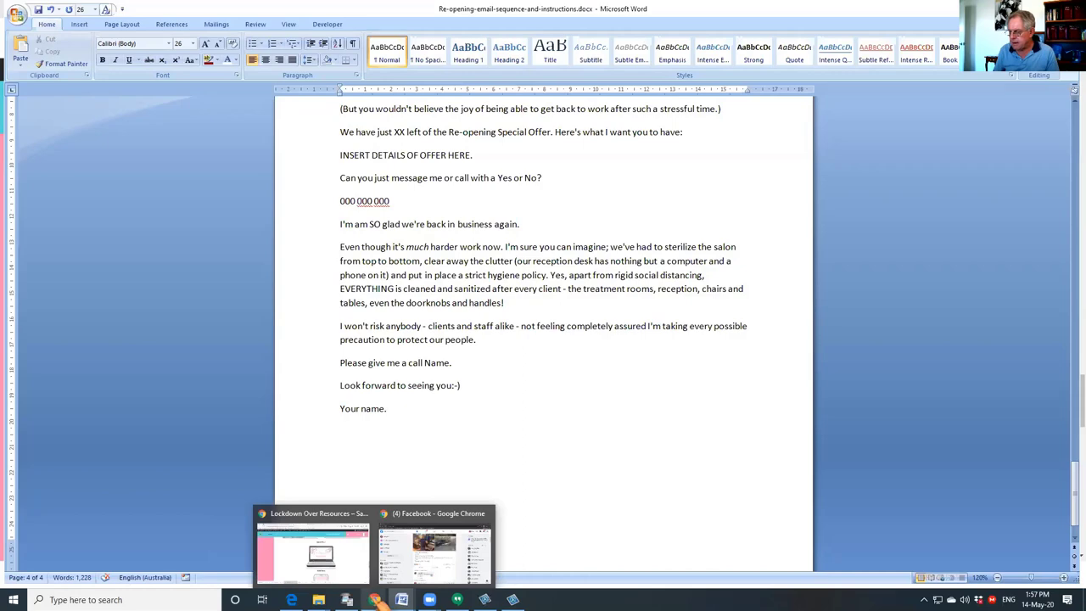
Revisit the SMS Pack on Lockdown Over Resources, then bring up the SMS-Messages Word document
click(363, 564)
scroll(909, 384, down, 7)
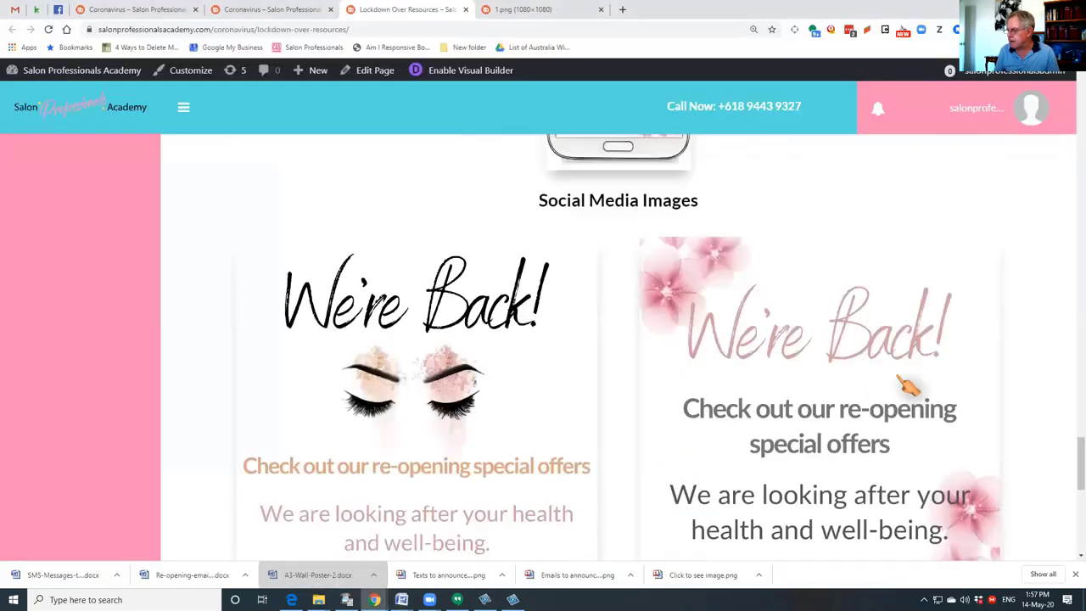
scroll(909, 383, up, 2)
scroll(904, 383, up, 1)
scroll(891, 386, up, 1)
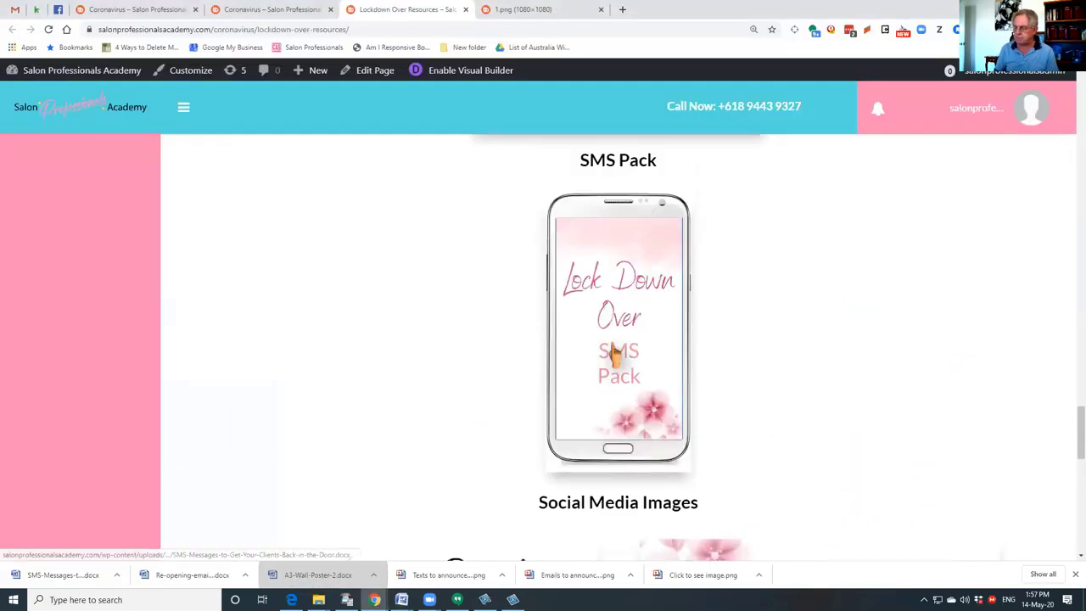
mouse_move(402, 600)
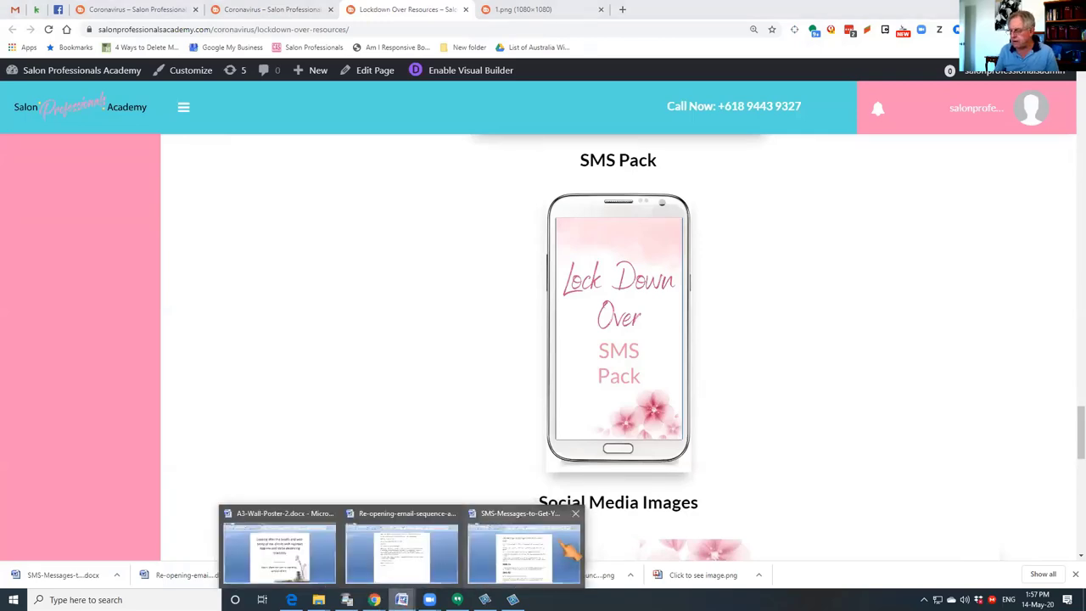
click(534, 556)
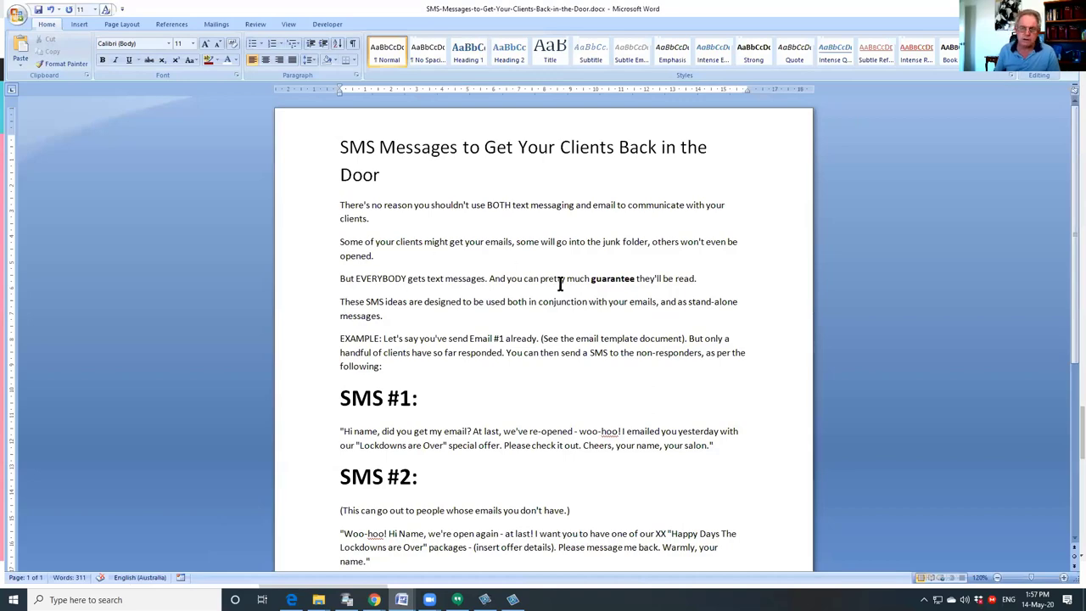
Scroll the SMS Messages document from its introduction down to SMS #4
scroll(560, 285, down, 2)
scroll(560, 285, down, 2)
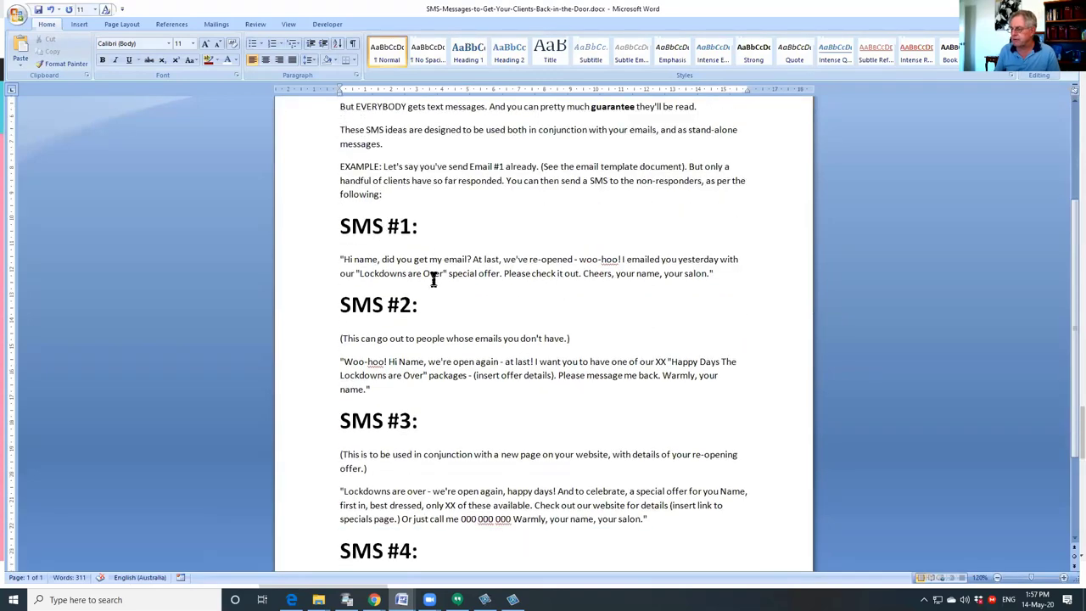
scroll(463, 302, down, 2)
scroll(486, 332, down, 1)
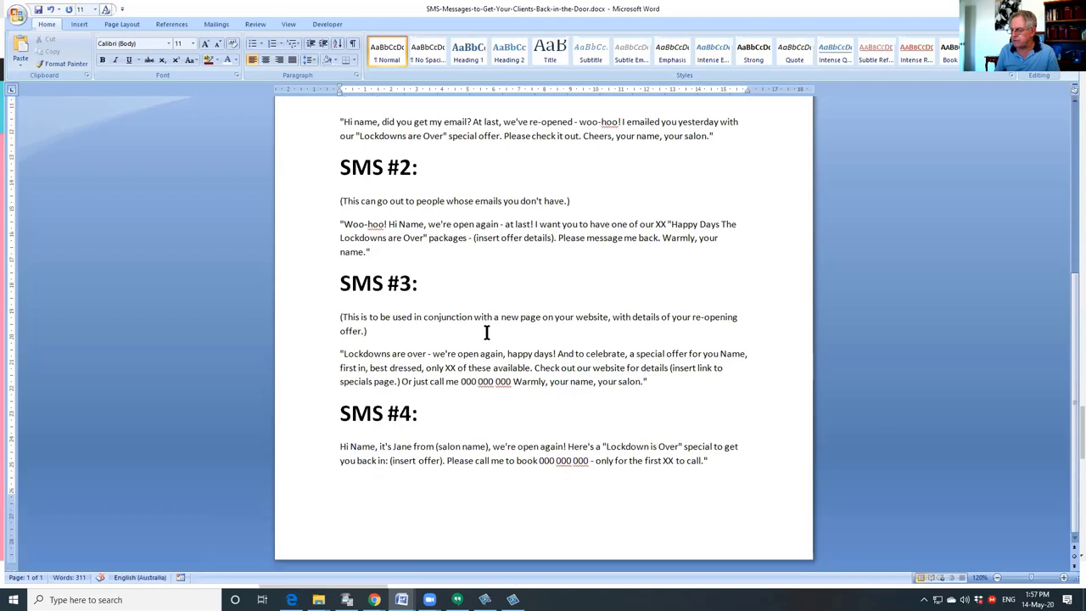
scroll(436, 405, up, 1)
scroll(427, 405, down, 1)
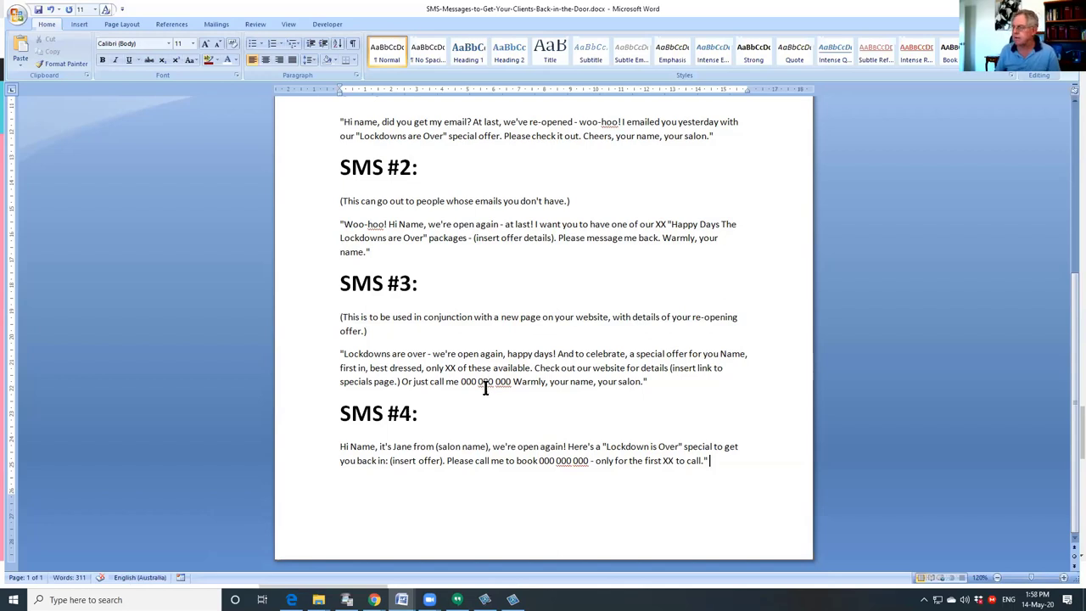
mouse_move(374, 600)
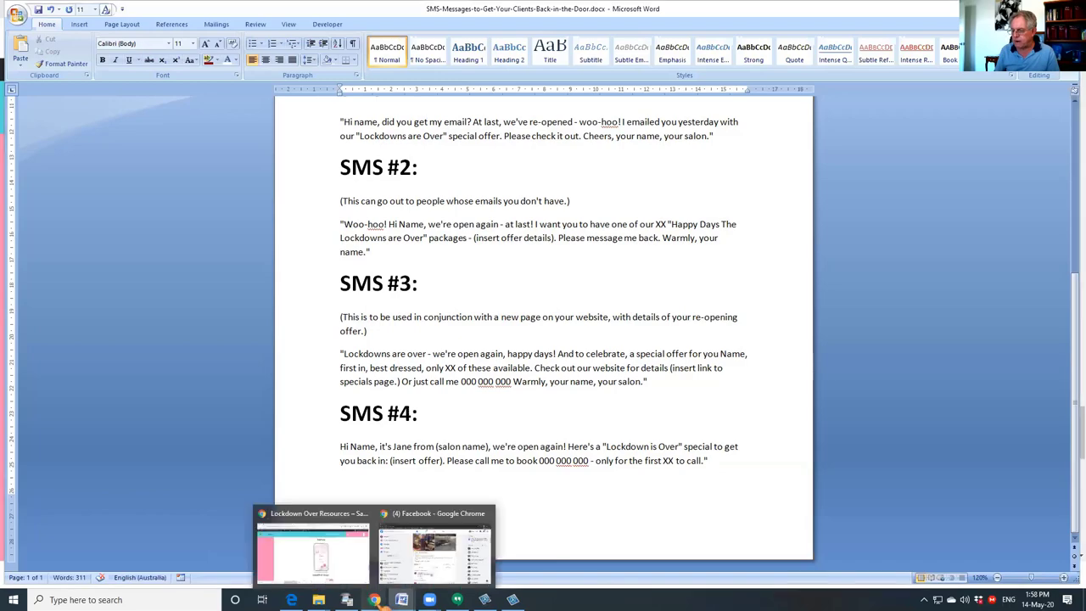
Return to the Lockdown Over Resources page and scroll down to the Social Media Images
click(313, 545)
scroll(993, 382, down, 1)
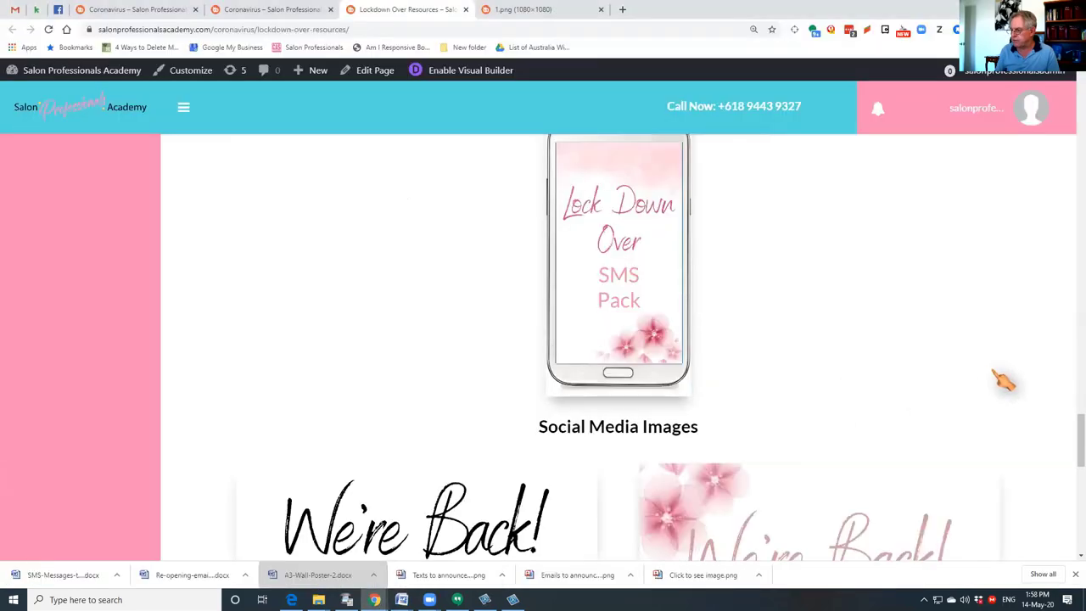
scroll(992, 381, down, 2)
scroll(993, 382, down, 2)
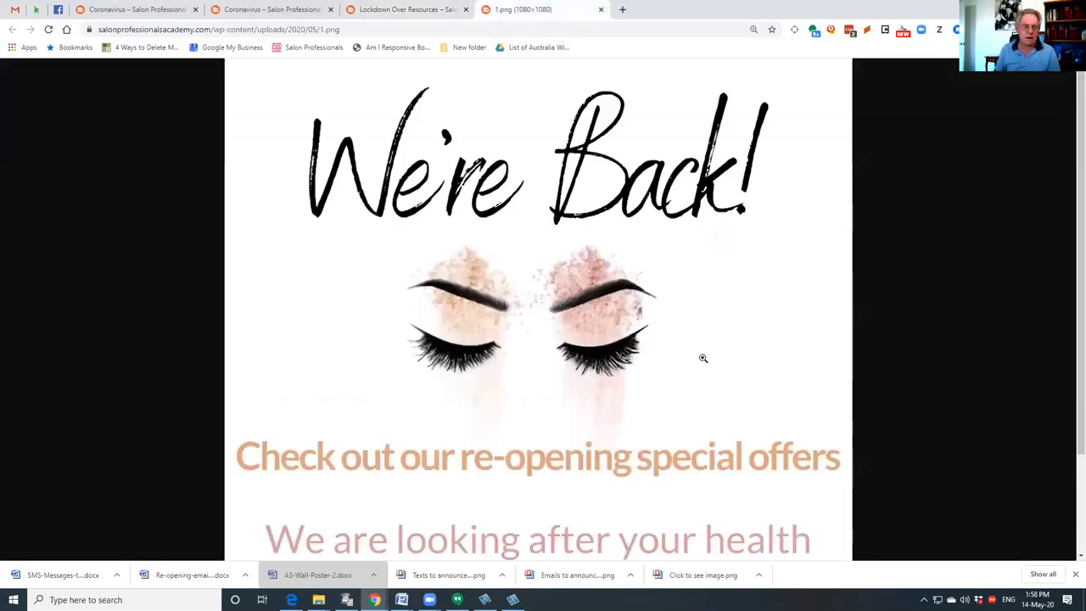
right_click(617, 248)
click(657, 273)
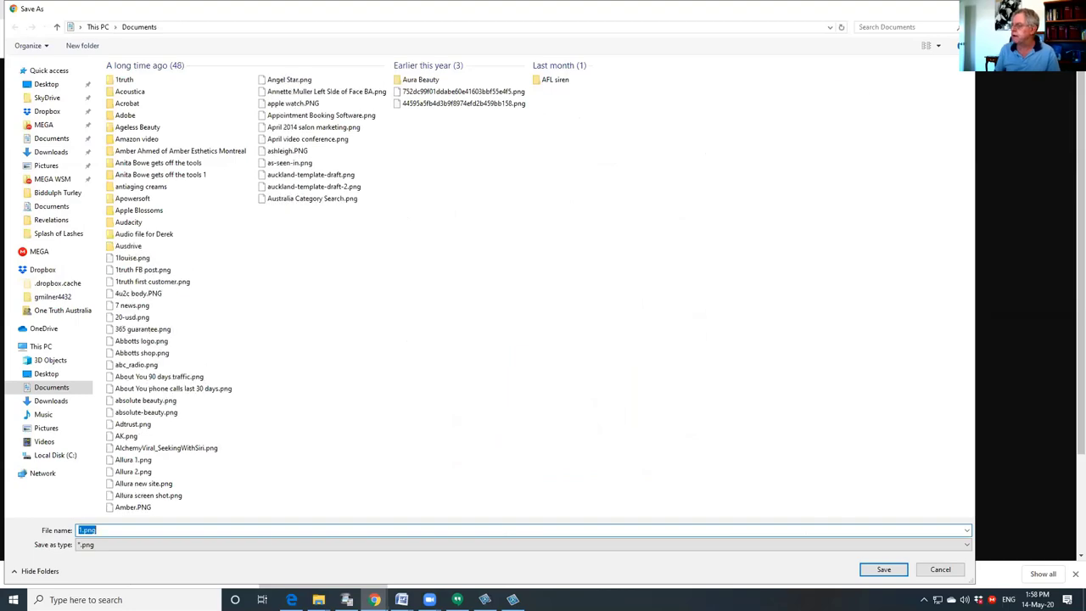
click(939, 570)
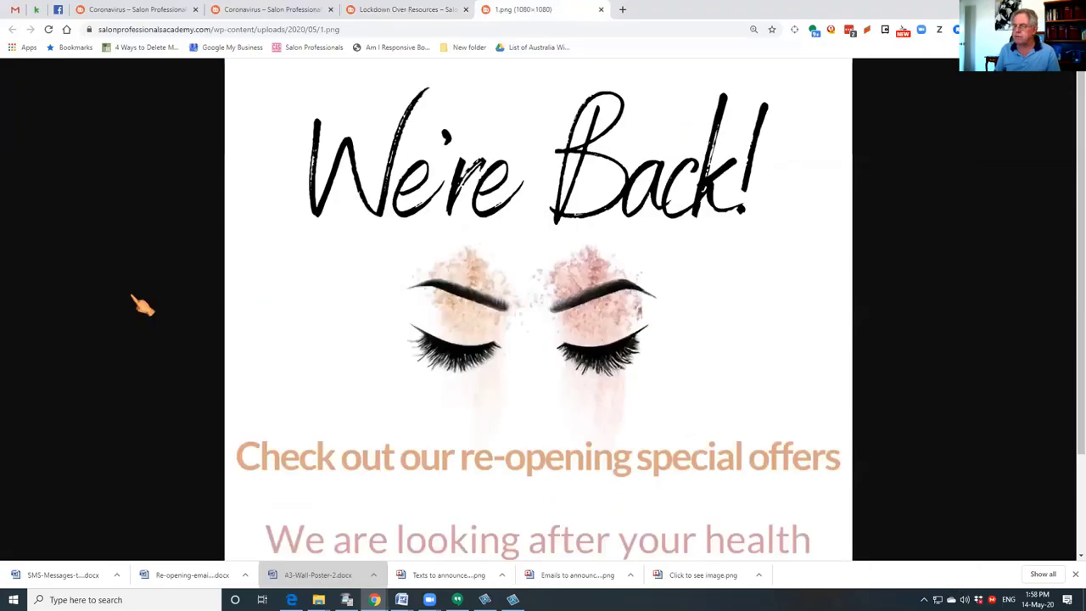